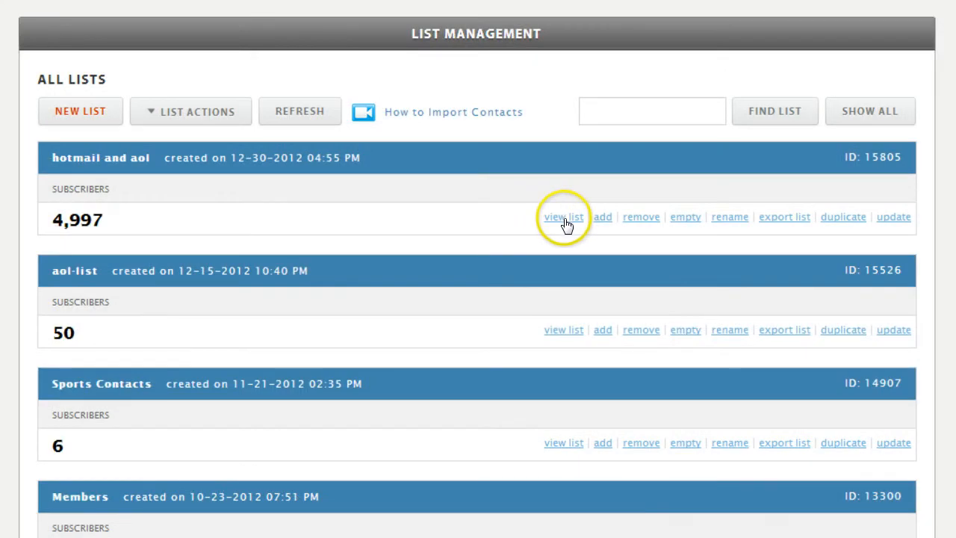
{"action": "left_click", "coordinate": [564, 218]}
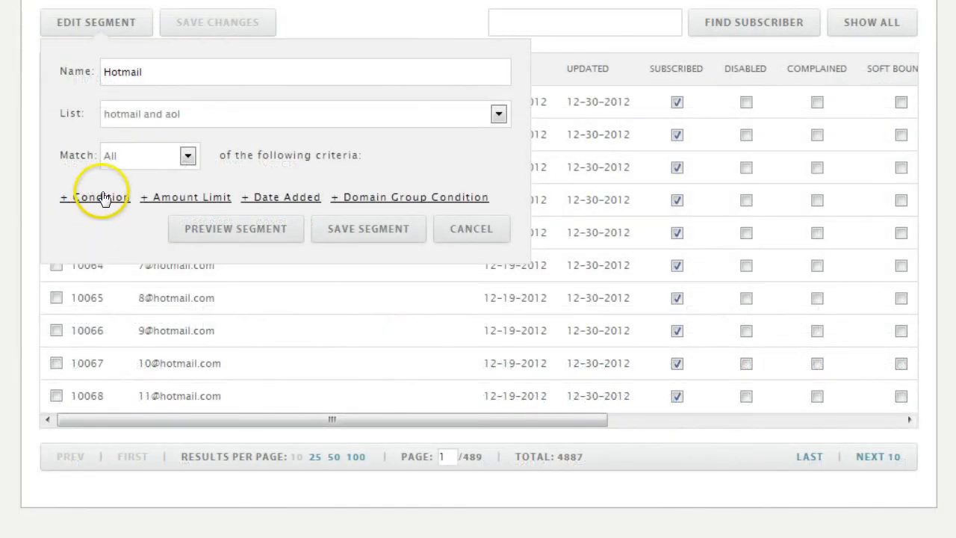
{"action": "left_click", "coordinate": [101, 197]}
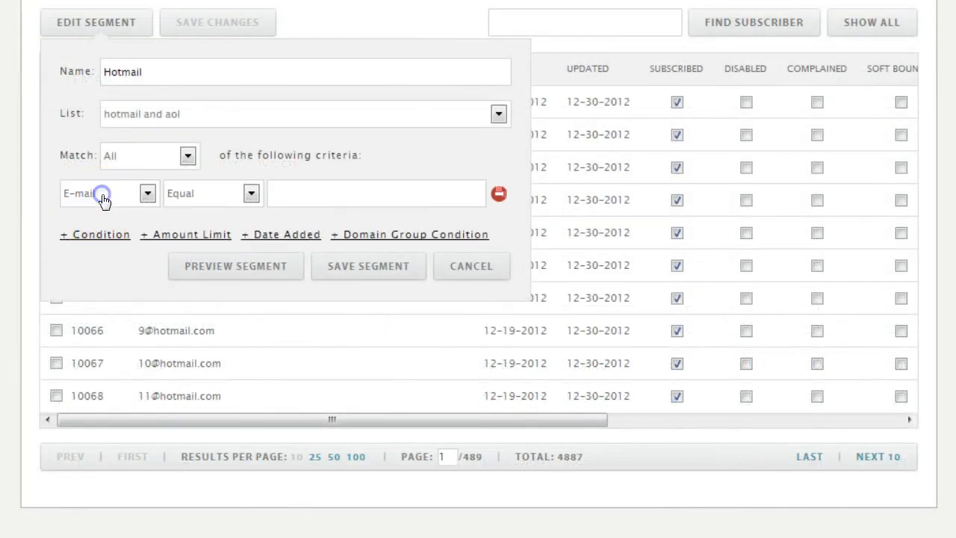
{"action": "left_click", "coordinate": [251, 194]}
{"action": "left_click", "coordinate": [207, 320]}
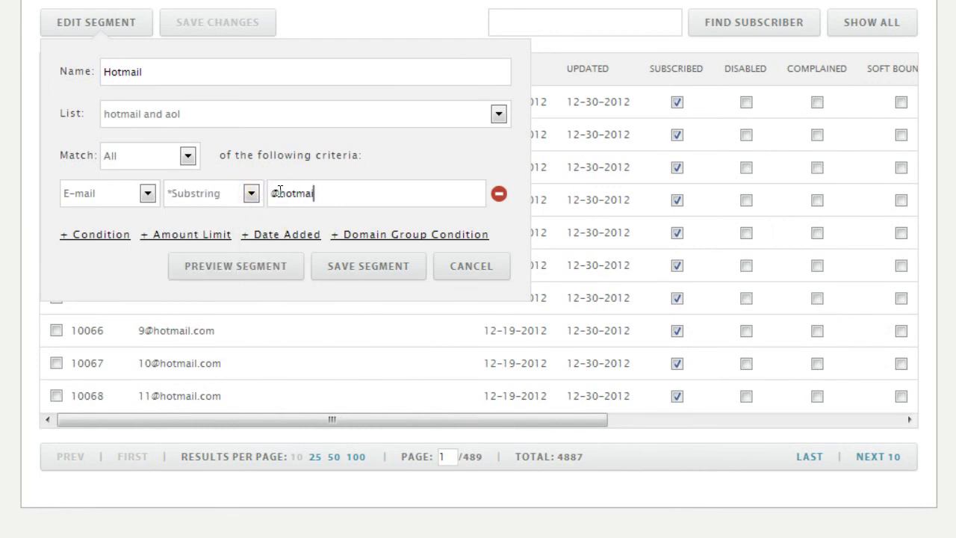
{"action": "left_click", "coordinate": [105, 236]}
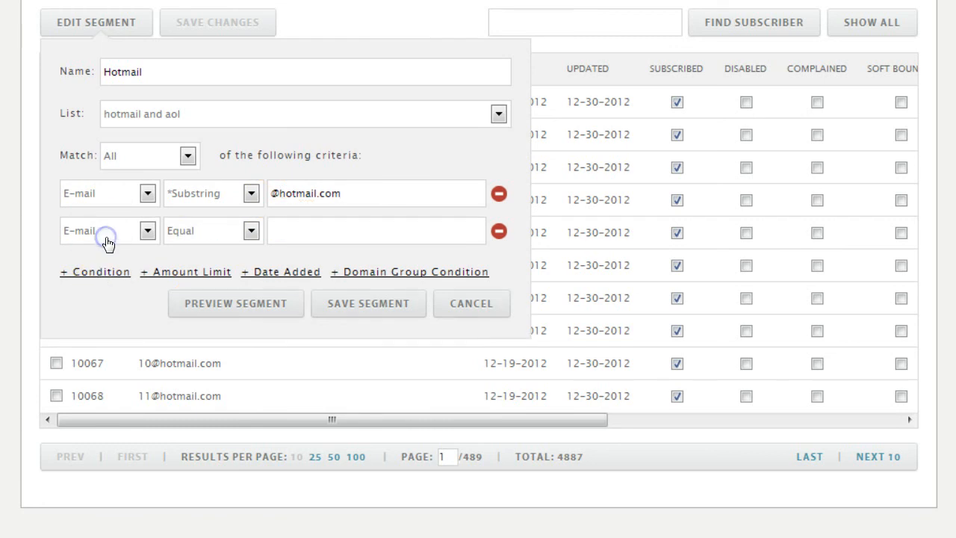
{"action": "left_click", "coordinate": [250, 232]}
{"action": "left_click", "coordinate": [218, 388]}
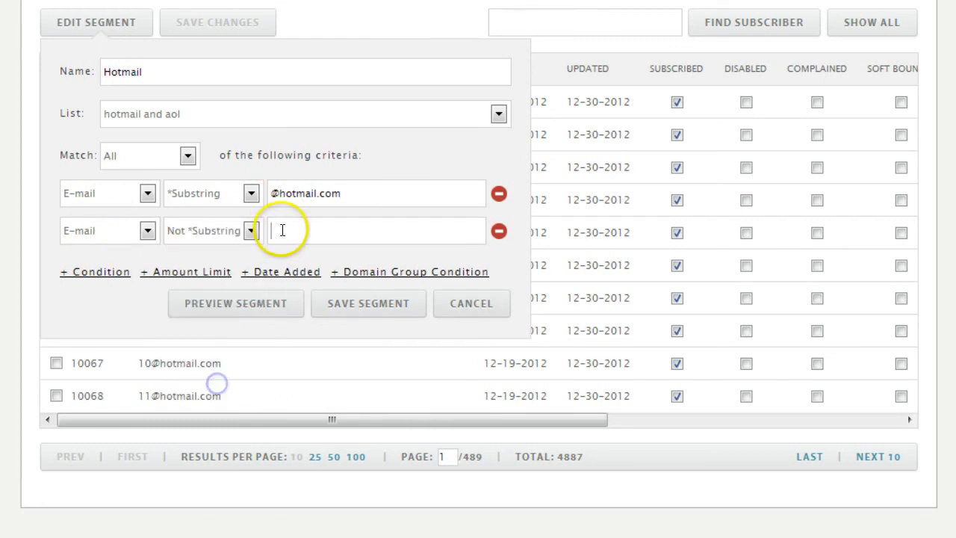
{"action": "left_click", "coordinate": [282, 230]}
{"action": "type", "text": "@aol.com"}
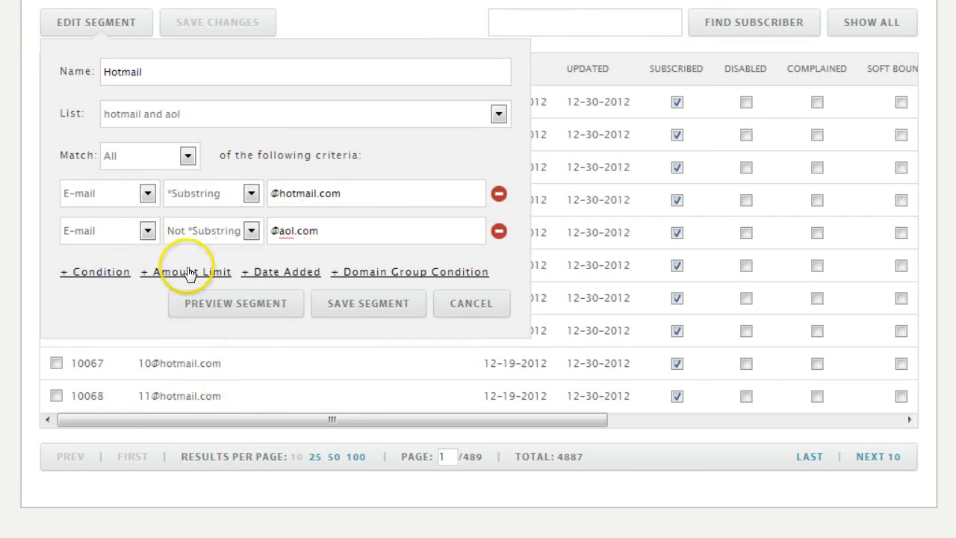
Step: Add an amount limit to the segment criteria and set the match option to Any
{"action": "left_click", "coordinate": [188, 272]}
{"action": "left_click", "coordinate": [188, 155]}
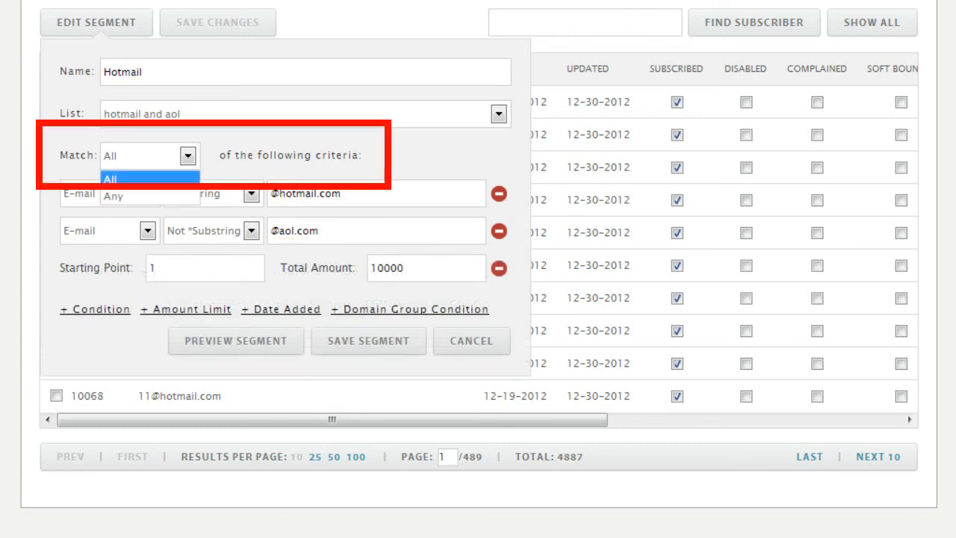
{"action": "left_click", "coordinate": [153, 196]}
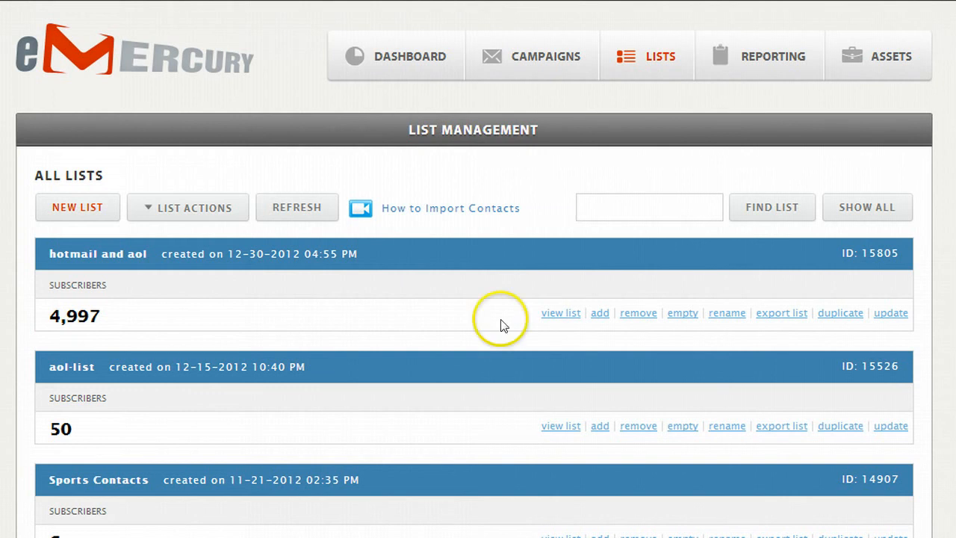
{"action": "type", "text": "Hotmail"}
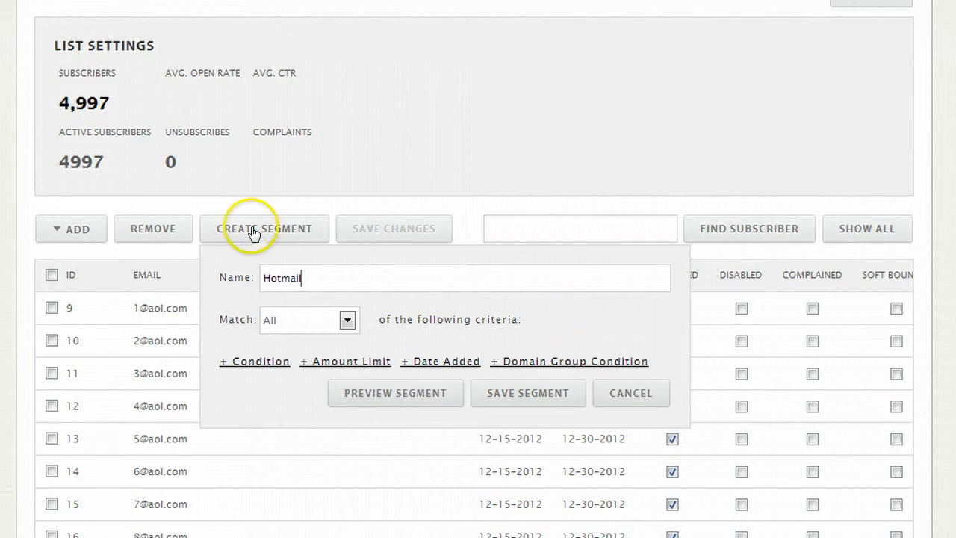
{"action": "left_click", "coordinate": [252, 362]}
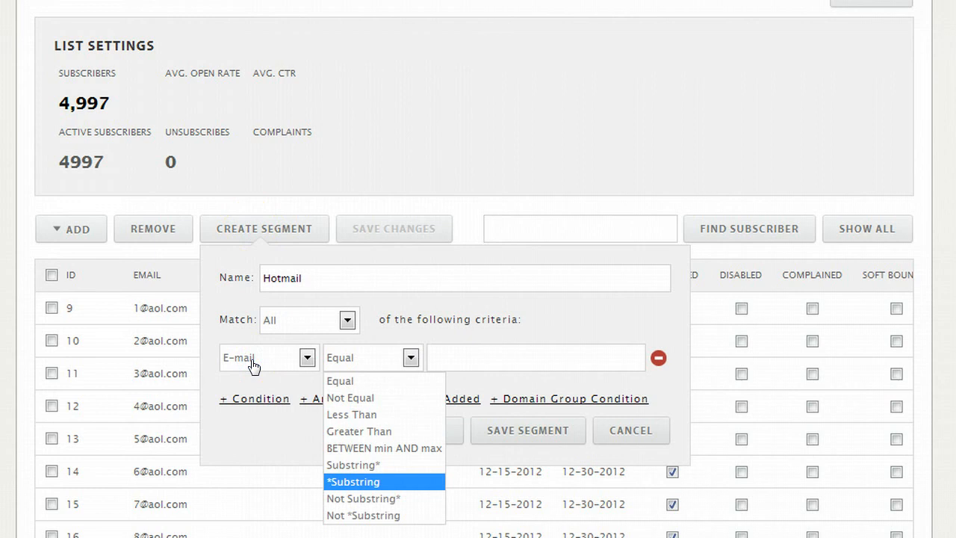
{"action": "left_click", "coordinate": [374, 483]}
{"action": "type", "text": "@hotmail.com"}
{"action": "left_click", "coordinate": [498, 418]}
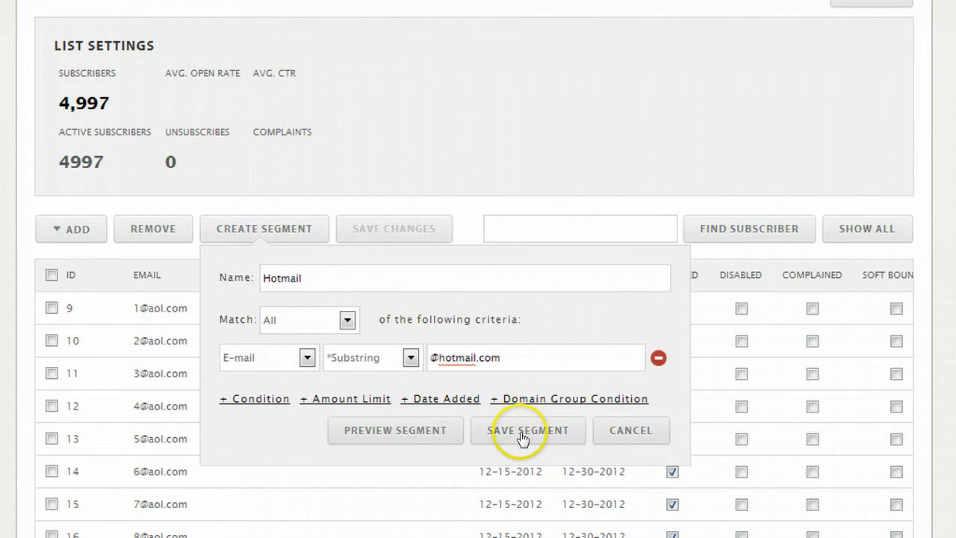
{"action": "left_click", "coordinate": [519, 432]}
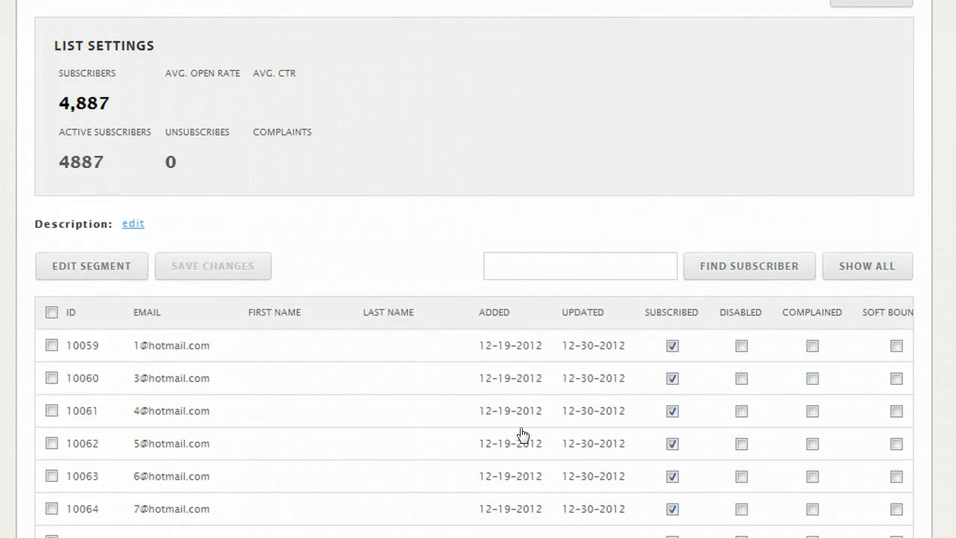
Step: Change the Hotmail segment's e-mail condition to Not *Substring for the Hotmail domain and save the segment
{"action": "left_click", "coordinate": [66, 265]}
{"action": "scroll", "coordinate": [248, 252], "scroll_direction": "down", "scroll_amount": 3}
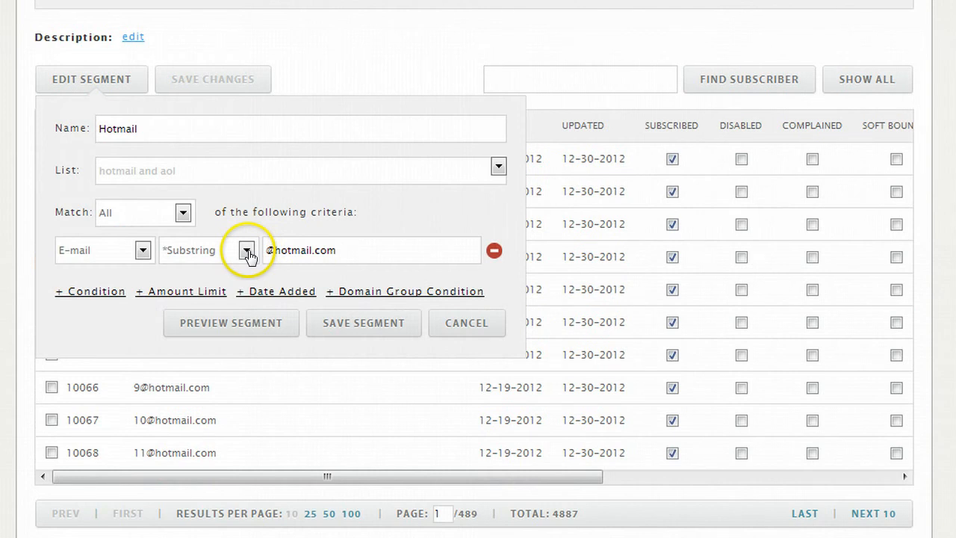
{"action": "left_click", "coordinate": [247, 251]}
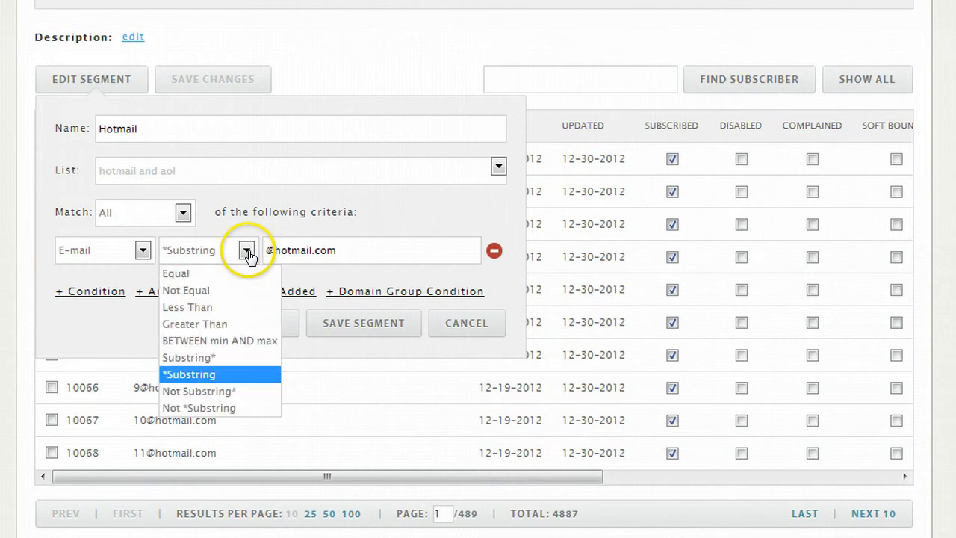
{"action": "left_click", "coordinate": [216, 390]}
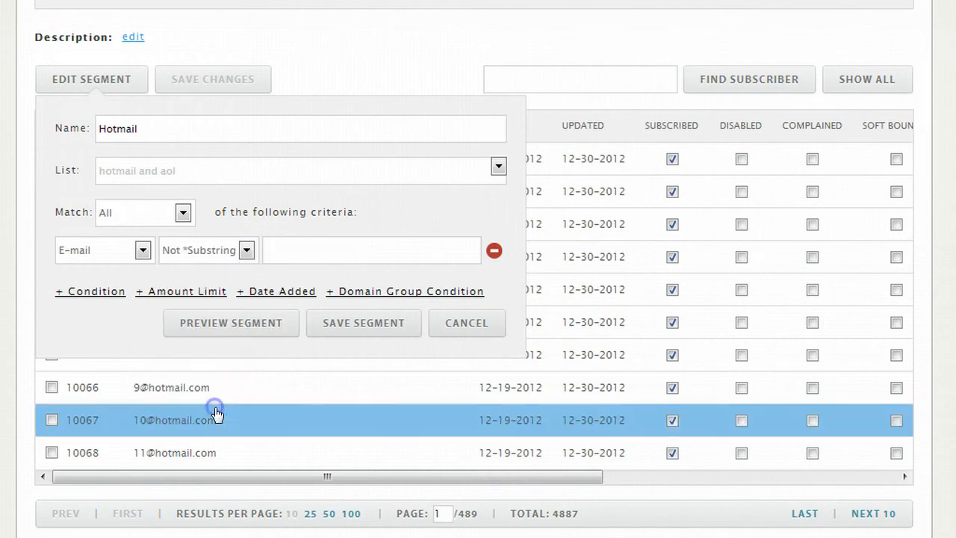
{"action": "left_click", "coordinate": [289, 250]}
{"action": "type", "text": "hotmail.com"}
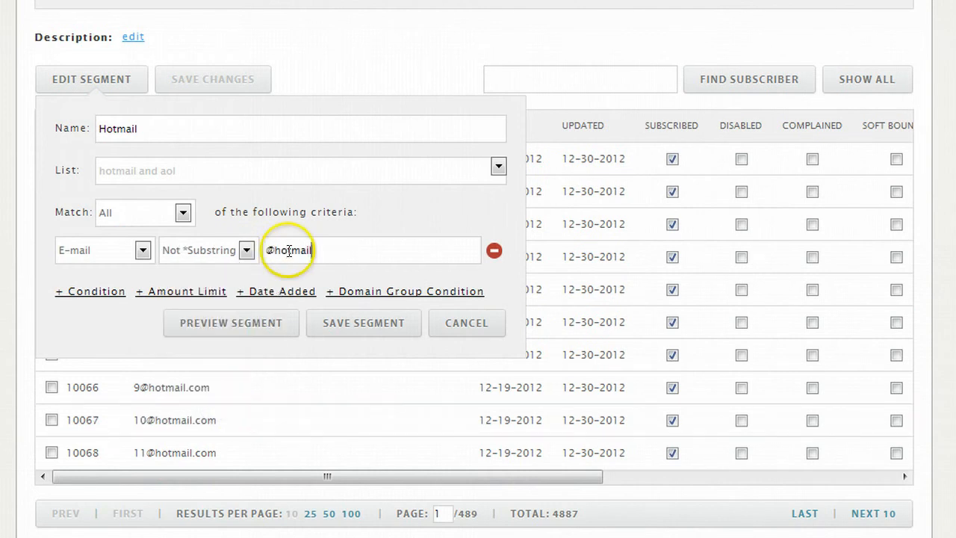
{"action": "left_click", "coordinate": [345, 321]}
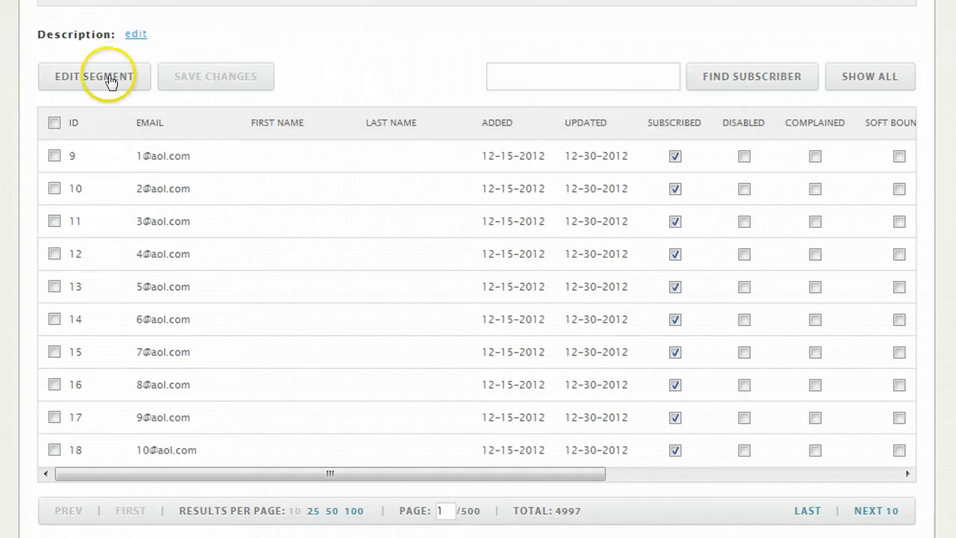
Step: Add a domain group condition to the Hotmail segment and view the account's domain groupings
{"action": "left_click", "coordinate": [105, 77]}
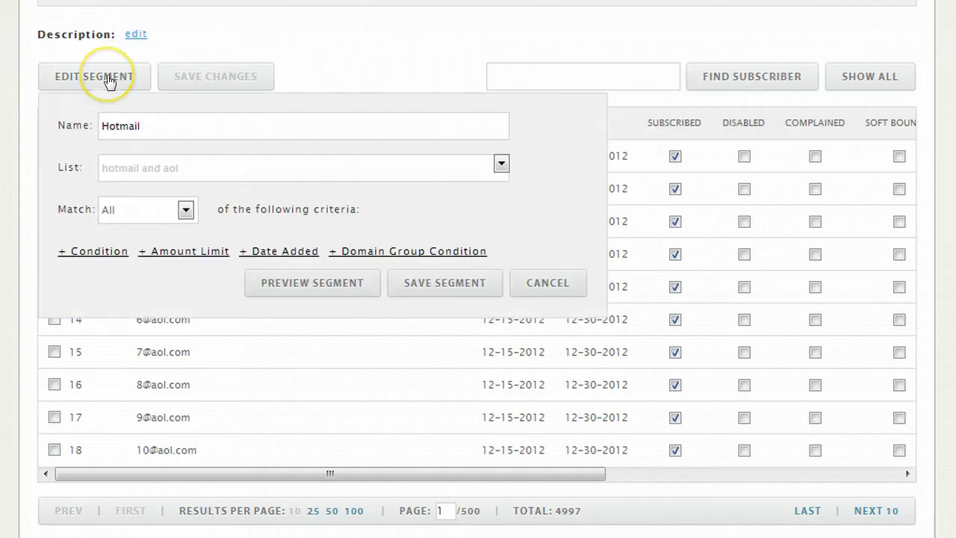
{"action": "left_click", "coordinate": [429, 251]}
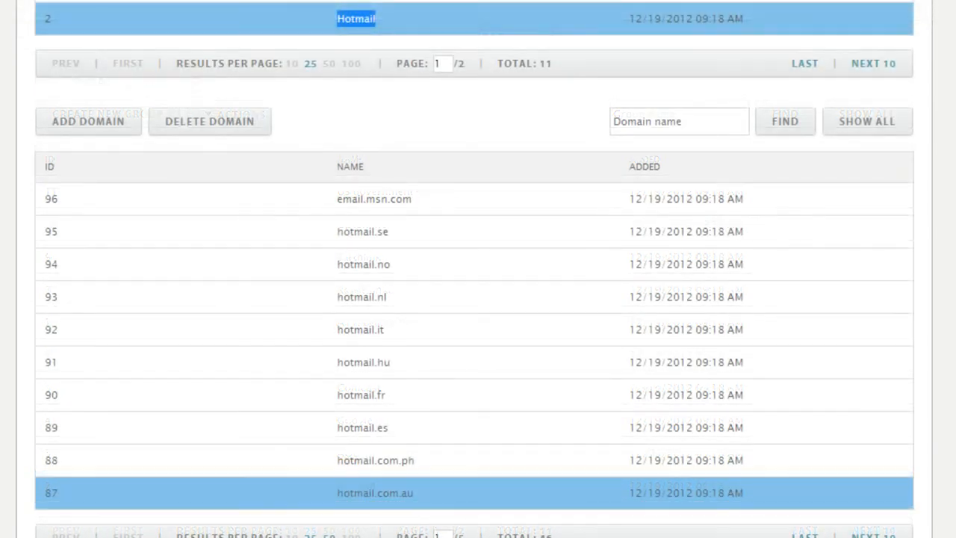
{"action": "scroll", "coordinate": [478, 492], "scroll_direction": "down", "scroll_amount": 1}
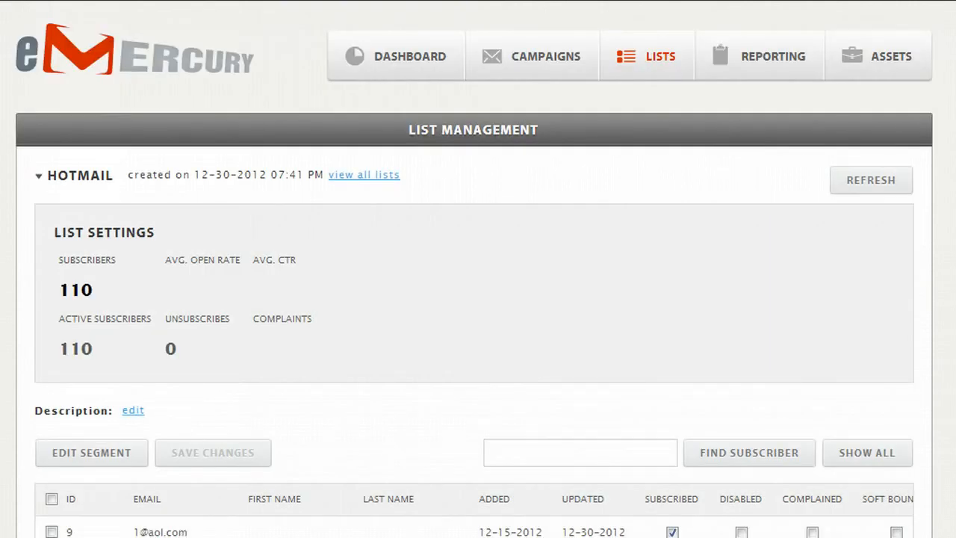
Step: Reopen the Hotmail segment's criteria, add an E-mail Domain IN condition, and show the selectable domain groups
{"action": "scroll", "coordinate": [560, 300], "scroll_direction": "down", "scroll_amount": 5}
{"action": "left_click", "coordinate": [69, 87]}
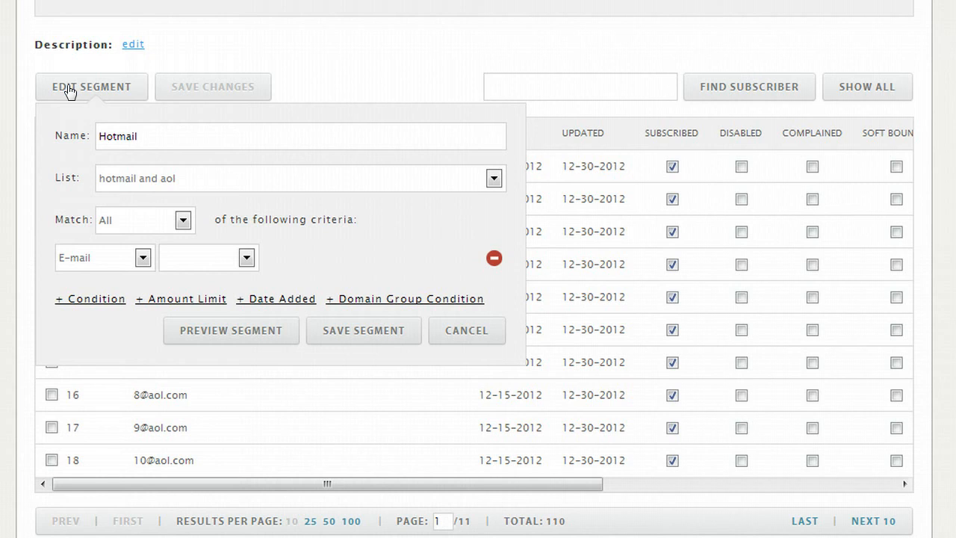
{"action": "left_click", "coordinate": [366, 298]}
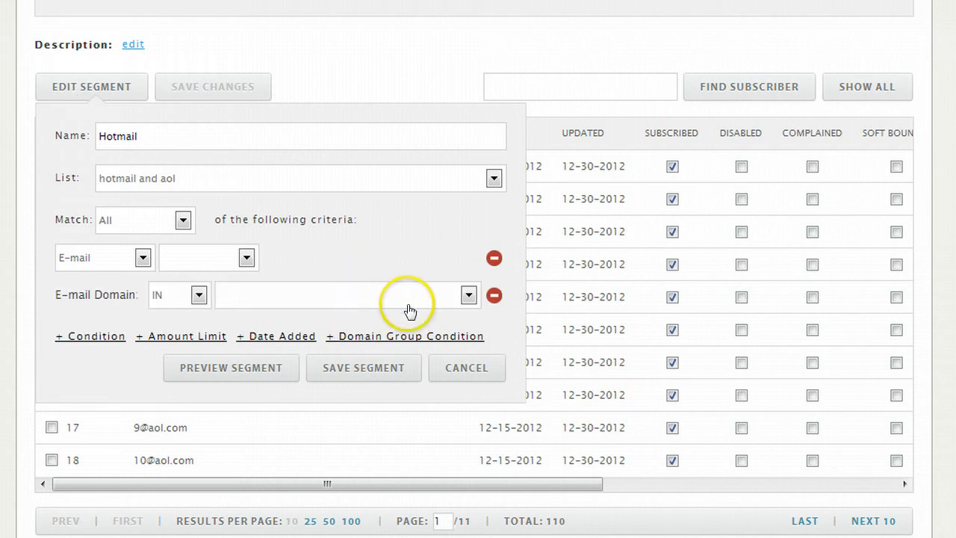
{"action": "left_click", "coordinate": [468, 296]}
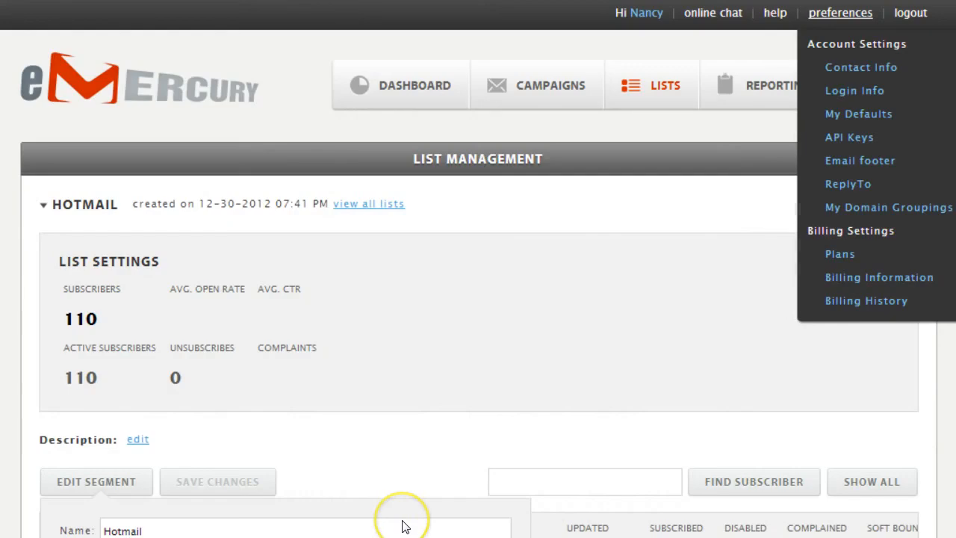
Step: Go to My Domain Groupings in the account preferences and examine the Hotmail group and the available group actions
{"action": "left_click", "coordinate": [839, 212]}
{"action": "scroll", "coordinate": [839, 212], "scroll_direction": "down", "scroll_amount": 2}
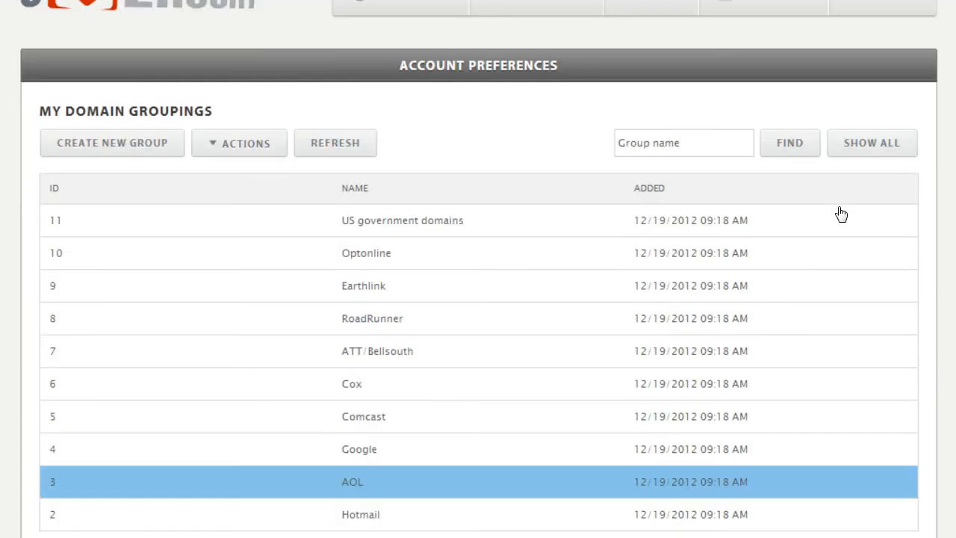
{"action": "left_click", "coordinate": [537, 505]}
{"action": "left_click", "coordinate": [373, 516]}
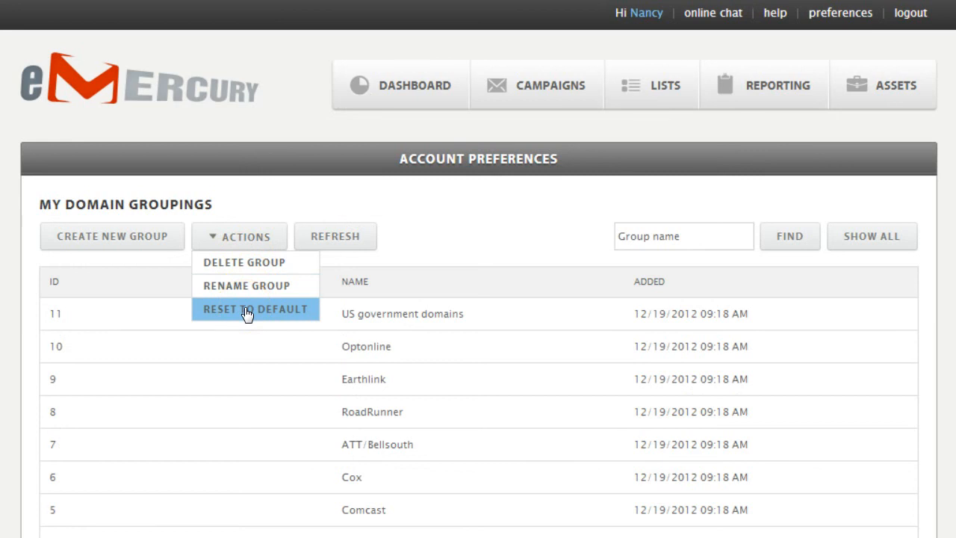
{"action": "left_click", "coordinate": [28, 229]}
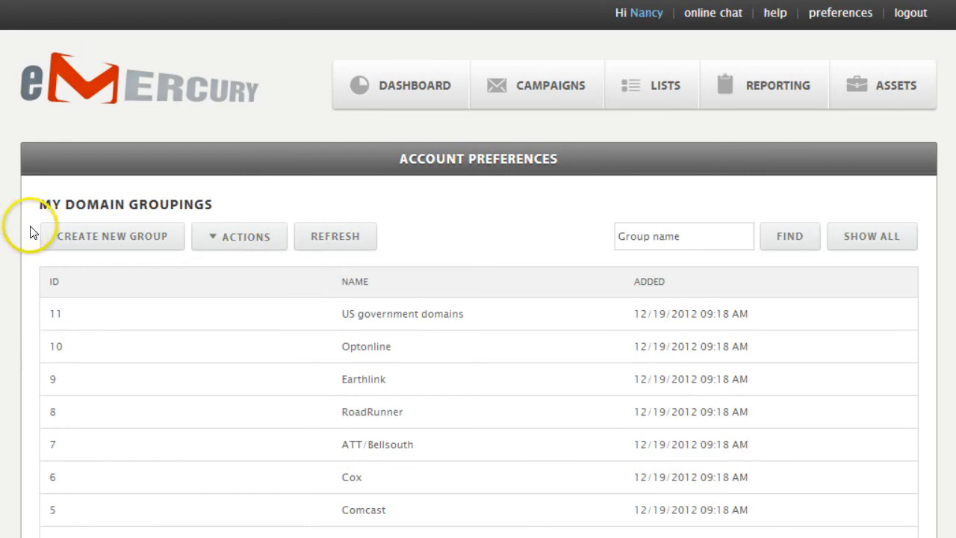
Step: Create a domain group named emercury and add the domain emercury.net to it
{"action": "left_click", "coordinate": [107, 237]}
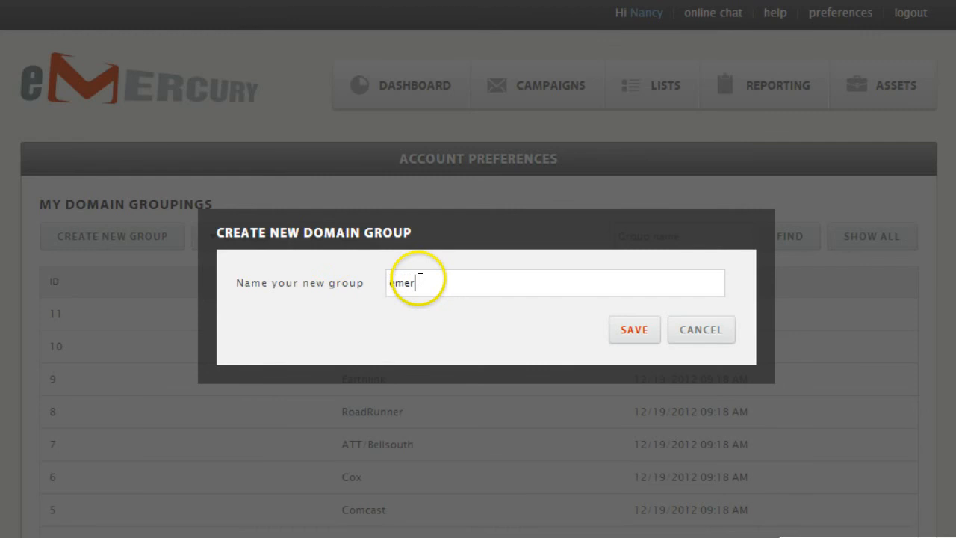
{"action": "left_click", "coordinate": [634, 329]}
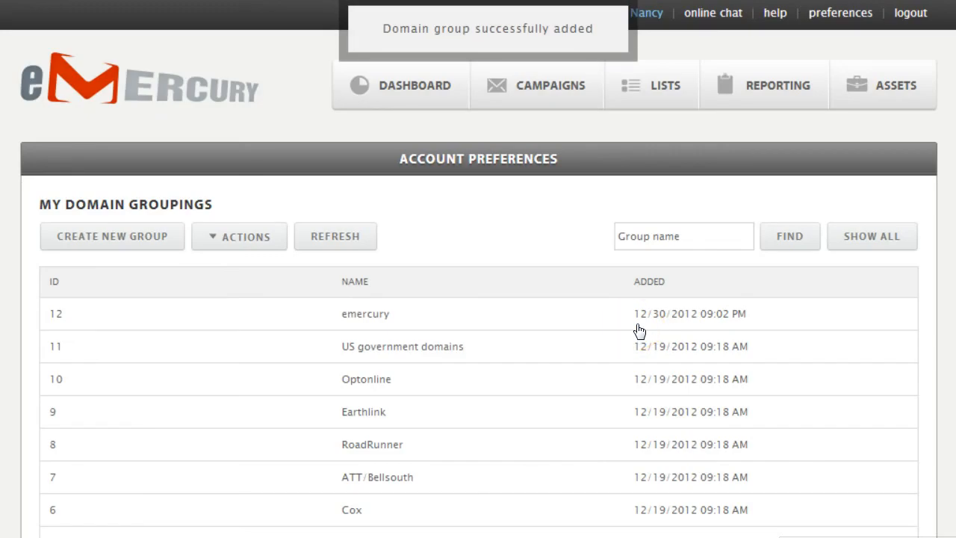
{"action": "left_click", "coordinate": [640, 331]}
{"action": "scroll", "coordinate": [373, 351], "scroll_direction": "down", "scroll_amount": 4}
{"action": "left_click", "coordinate": [93, 430]}
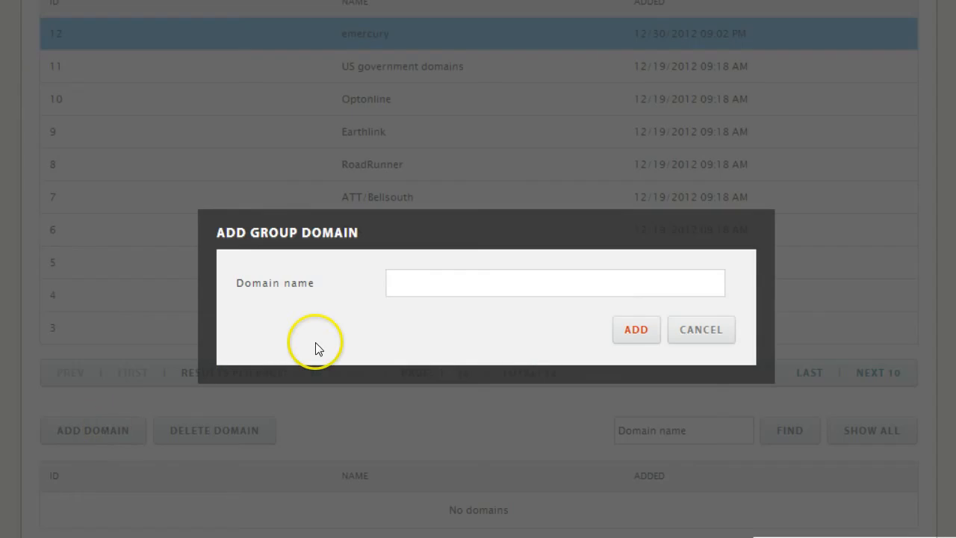
{"action": "type", "text": "emercury.net"}
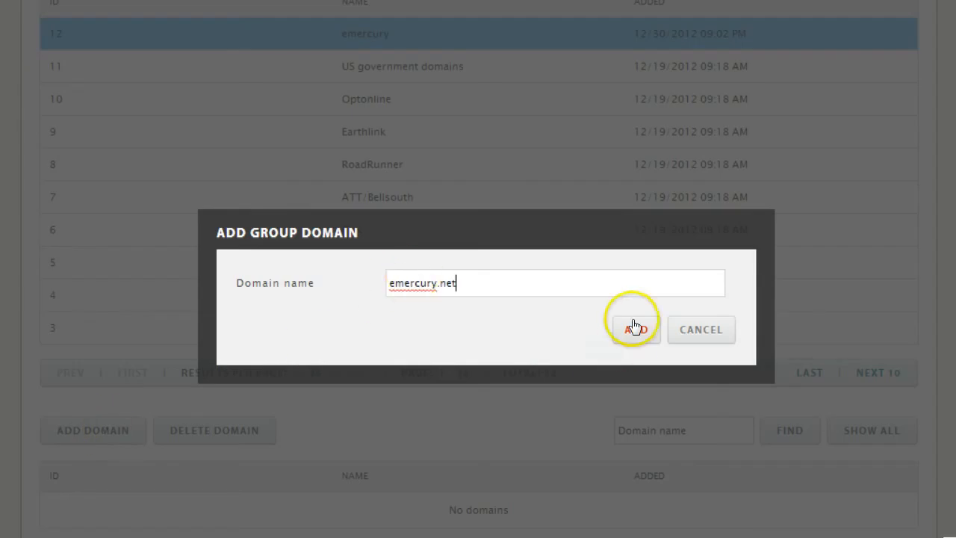
{"action": "left_click", "coordinate": [635, 327]}
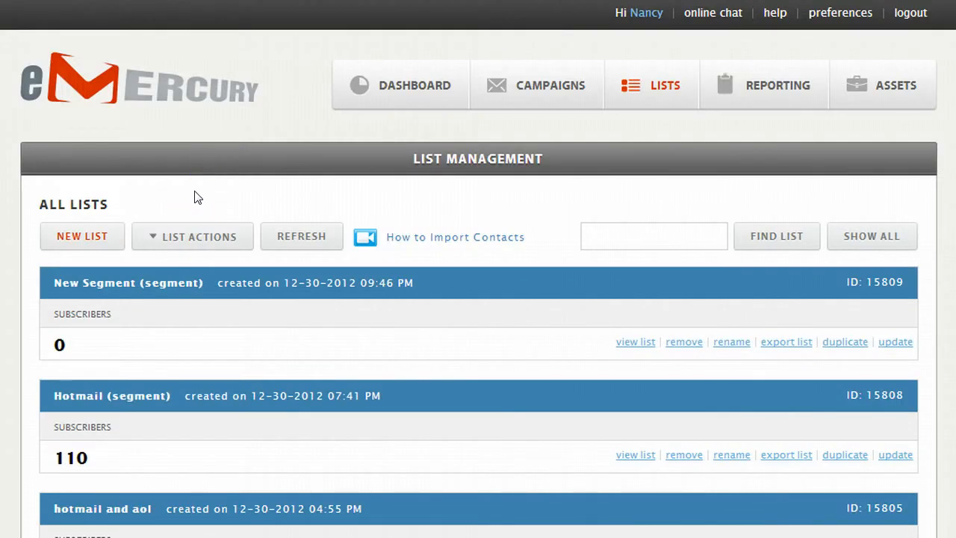
Step: Create a segment named New Segment that is based on a list and continue to its criteria
{"action": "left_click", "coordinate": [193, 221]}
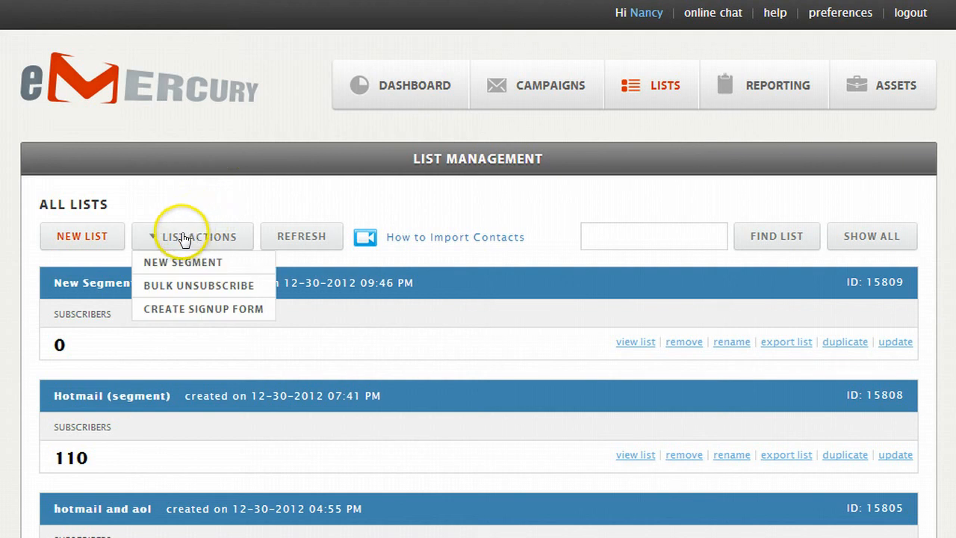
{"action": "left_click", "coordinate": [182, 263]}
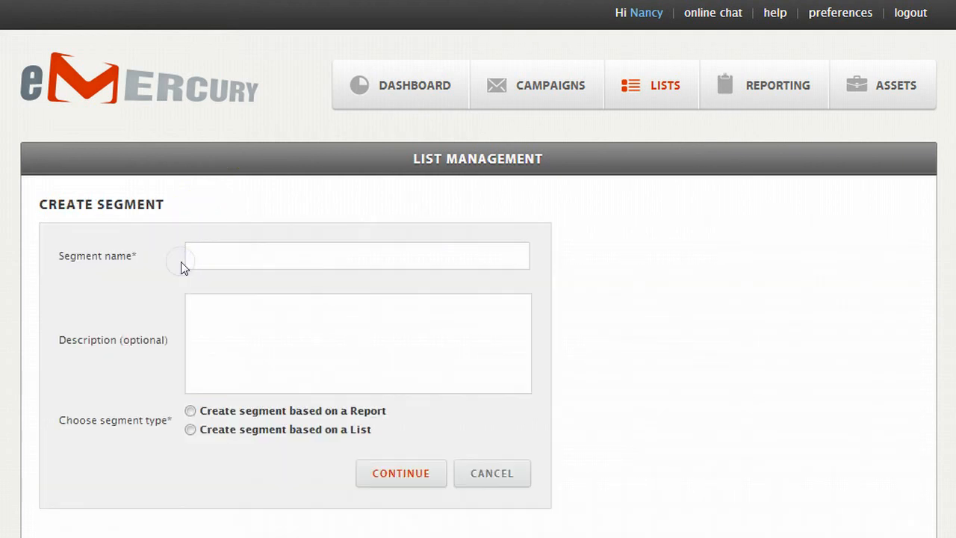
{"action": "left_click", "coordinate": [198, 253]}
{"action": "type", "text": "New Segment"}
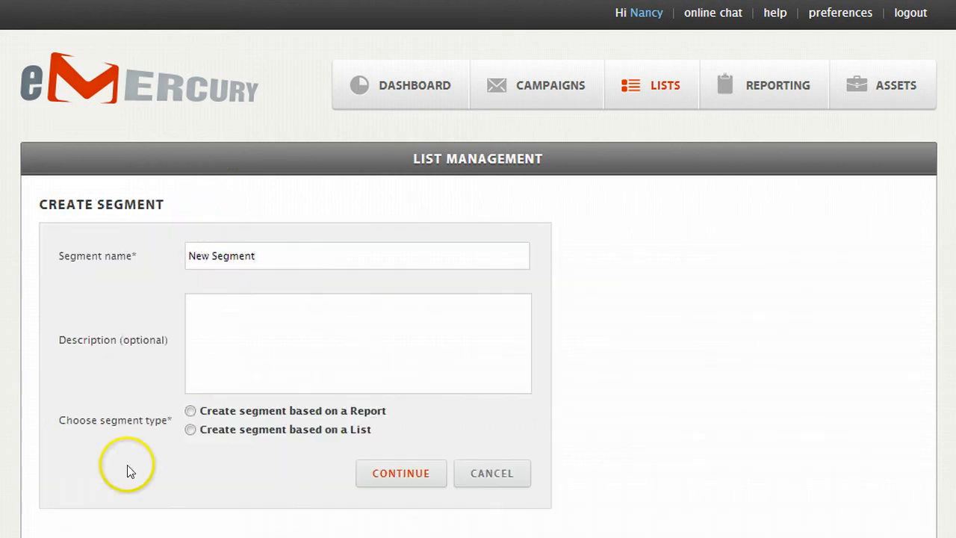
{"action": "left_click", "coordinate": [190, 429]}
{"action": "left_click", "coordinate": [401, 472]}
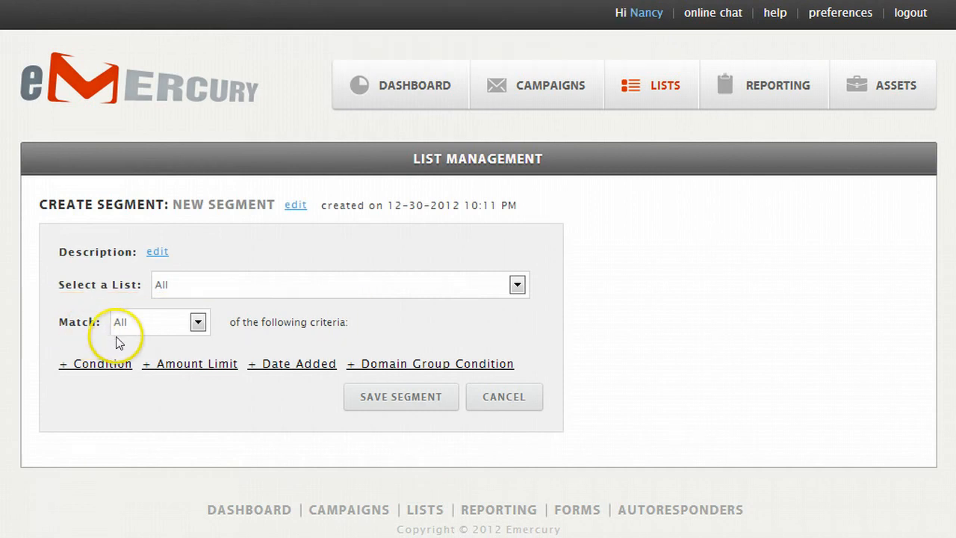
Step: Set New Segment to match Any criteria and add a domain group condition of E-mail Domain IN emercury
{"action": "left_click", "coordinate": [197, 322]}
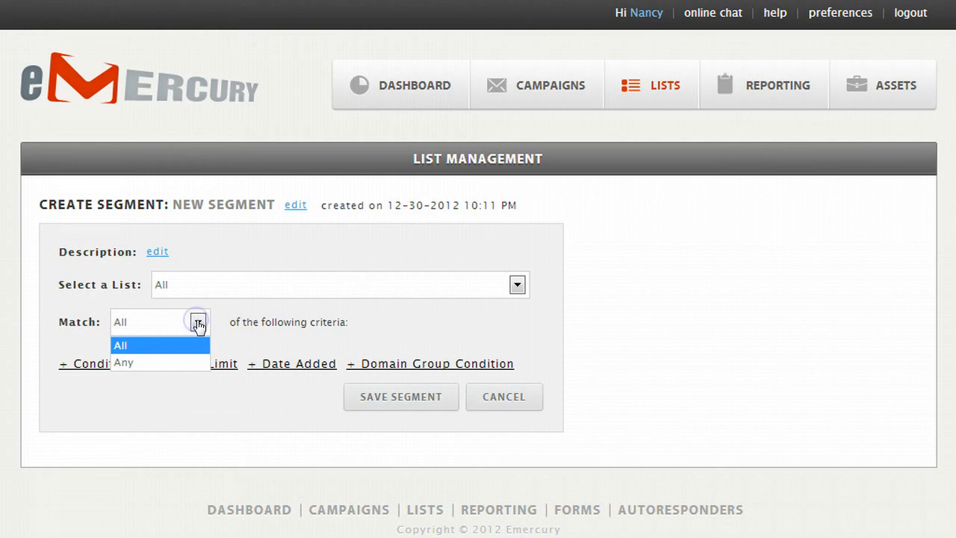
{"action": "left_click", "coordinate": [142, 362]}
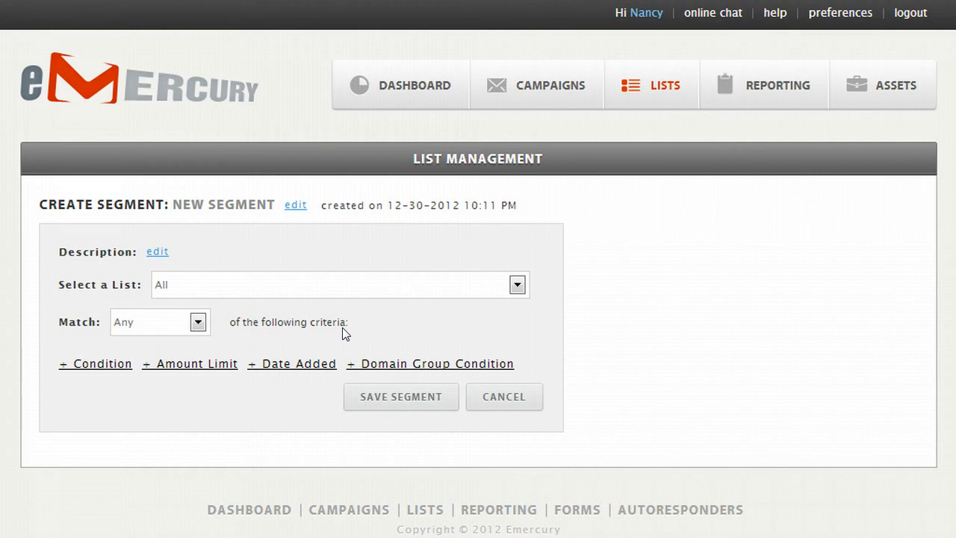
{"action": "left_click", "coordinate": [373, 363]}
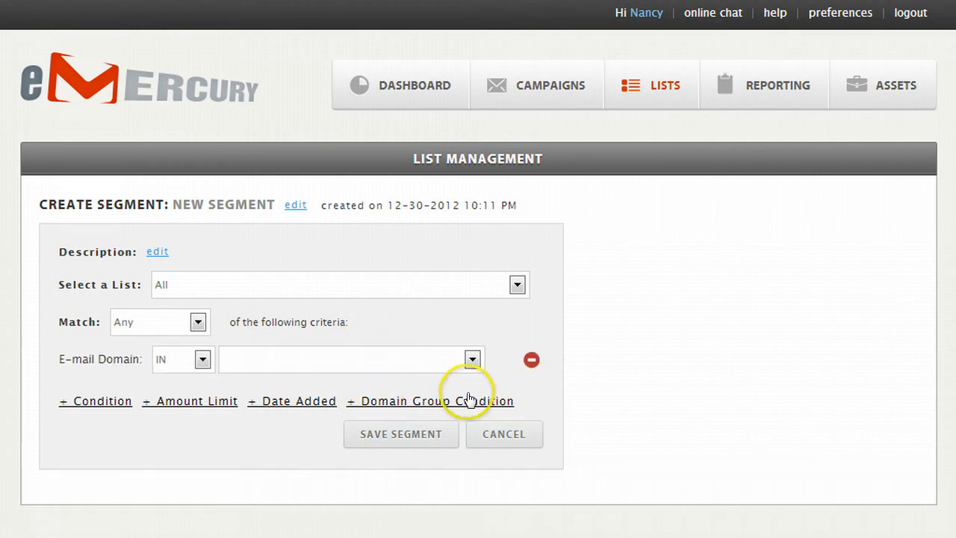
{"action": "left_click", "coordinate": [472, 360]}
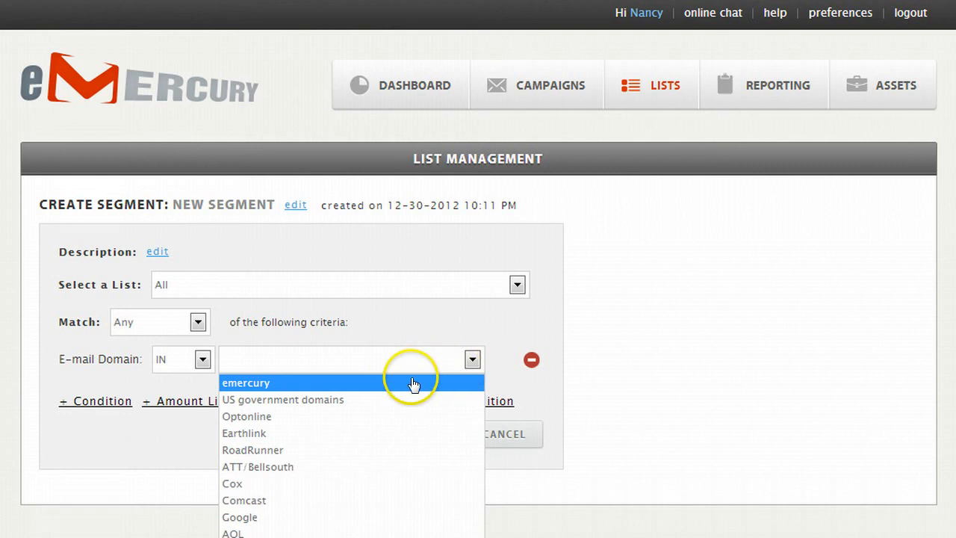
{"action": "left_click", "coordinate": [265, 384]}
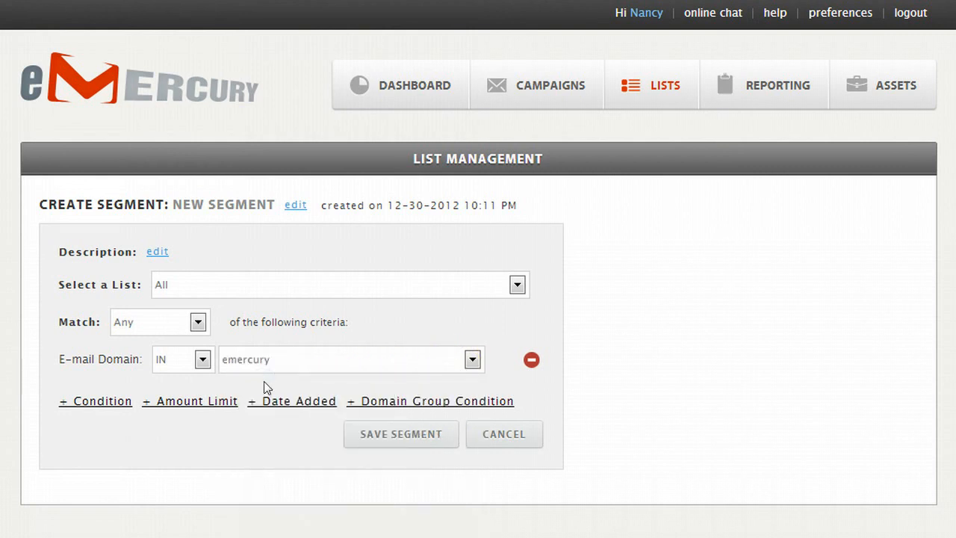